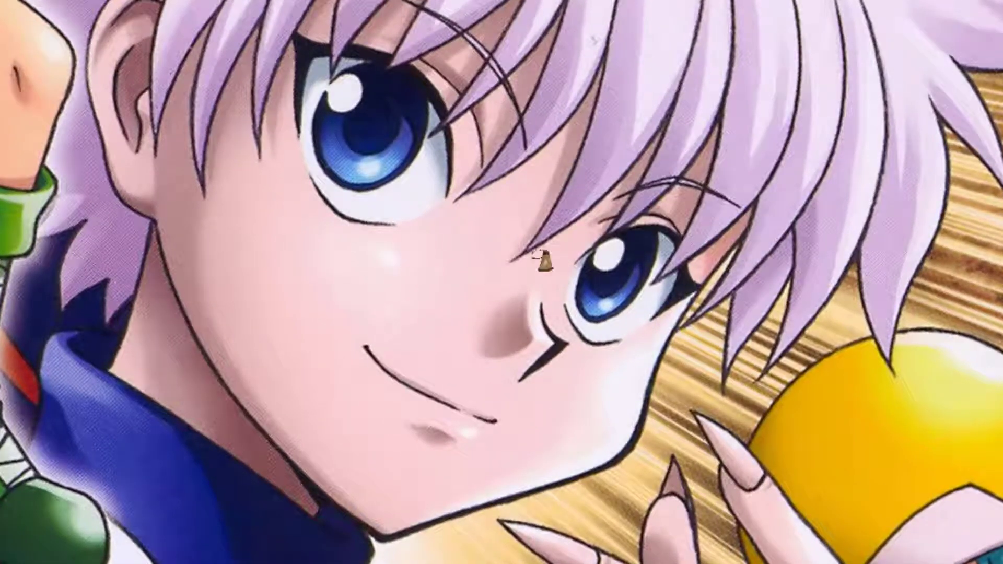
Create a new folder on the desktop named codingzoo and select it
right_click(320, 302)
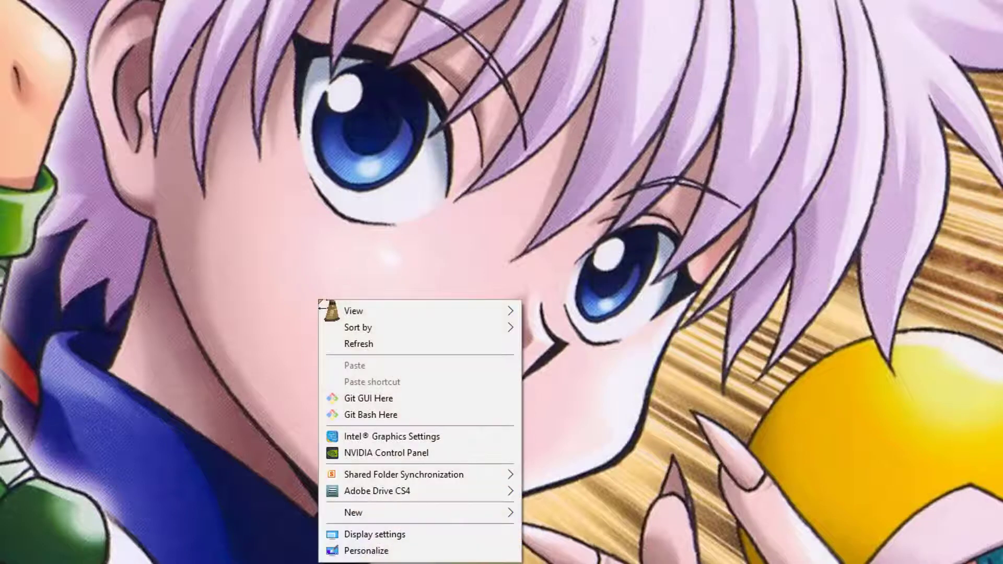
mouse_move(423, 514)
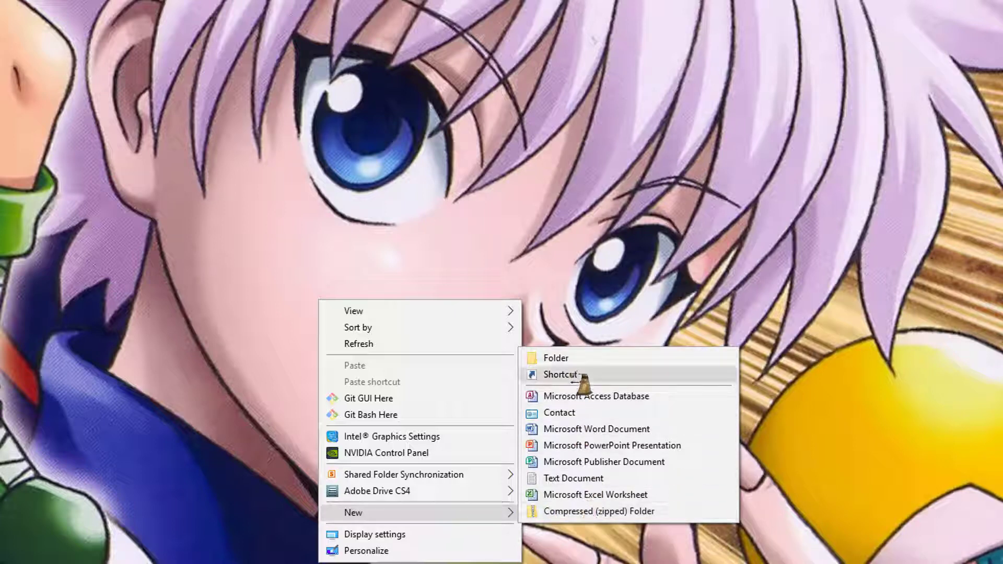
left_click(546, 360)
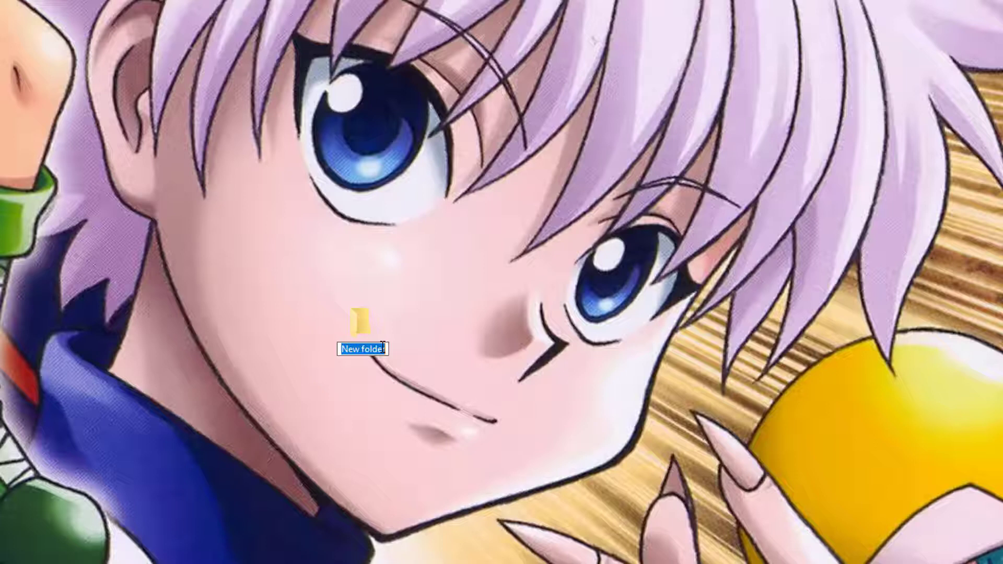
key("ctrl+v")
type("codingzoo")
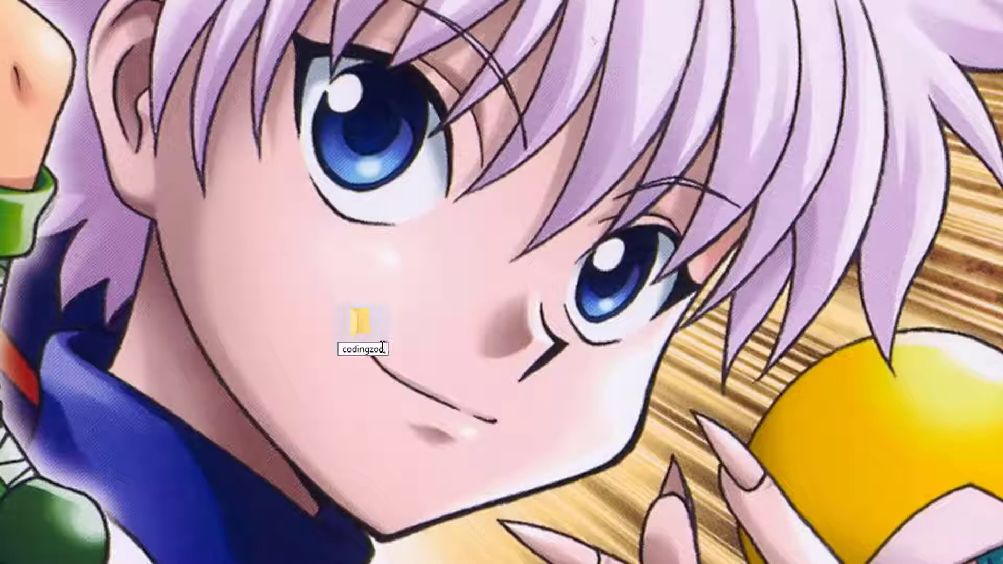
key("Return")
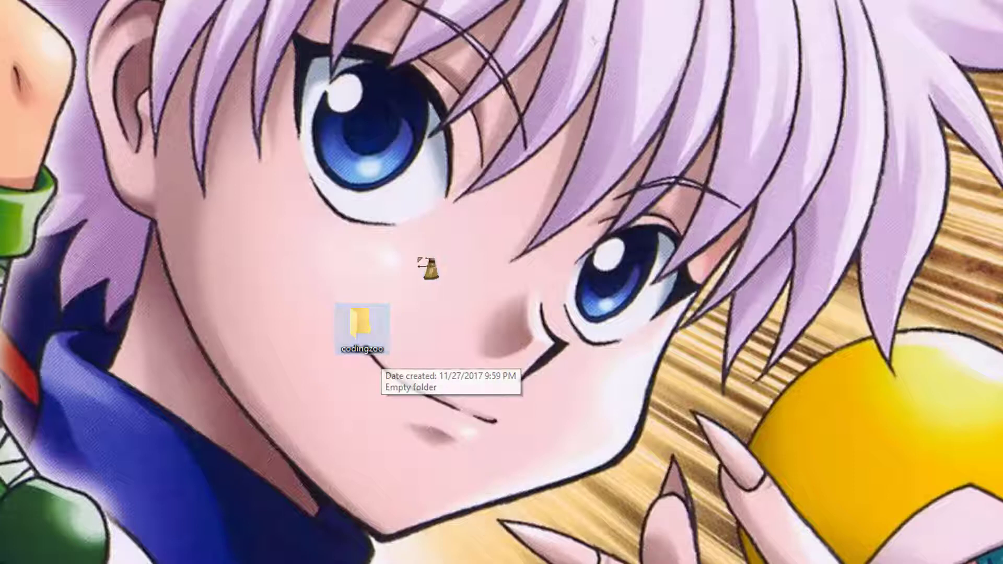
left_click(442, 306)
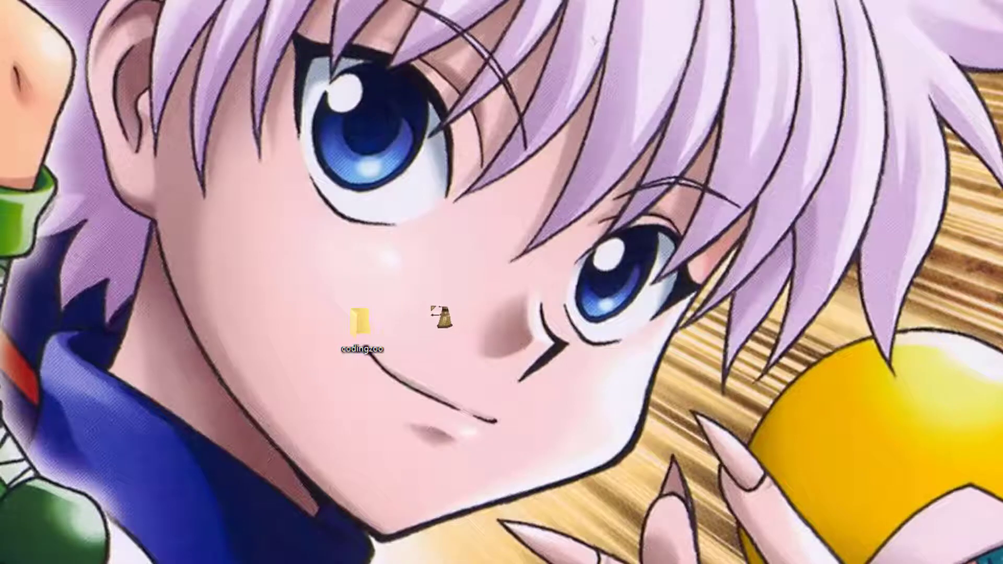
left_click(371, 335)
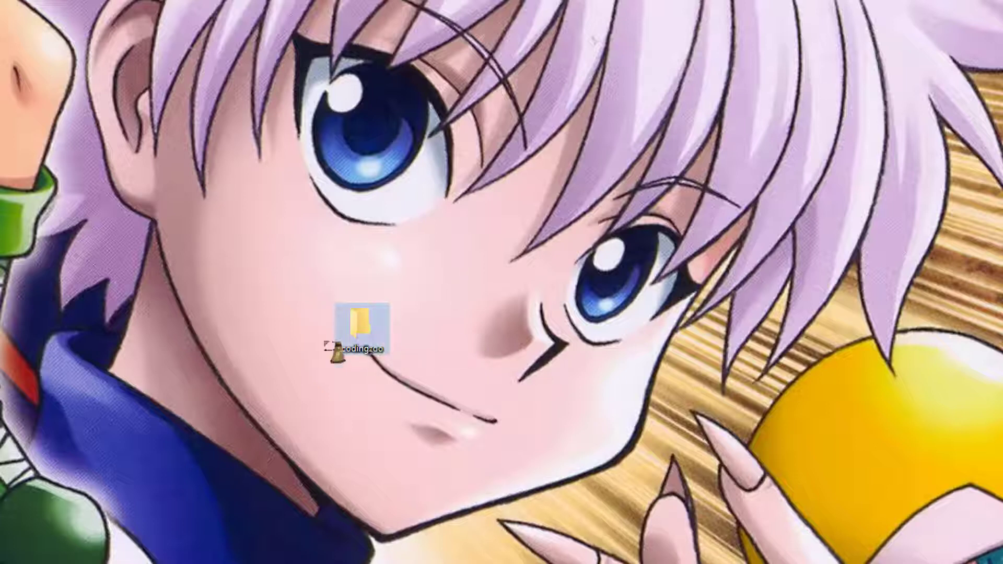
Confirm the codingzoo name via Rename, then open the folder in File Explorer
right_click(367, 347)
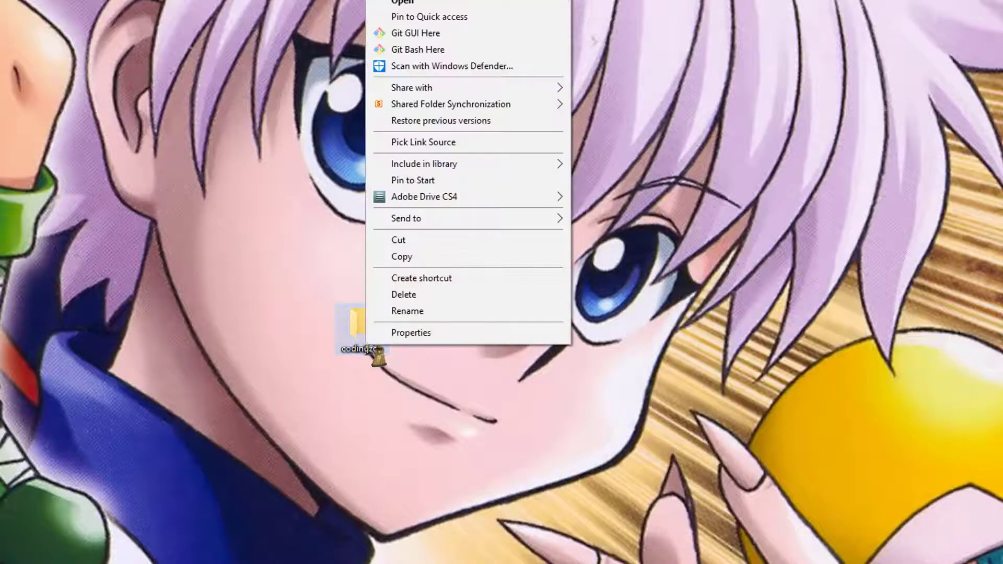
left_click(432, 313)
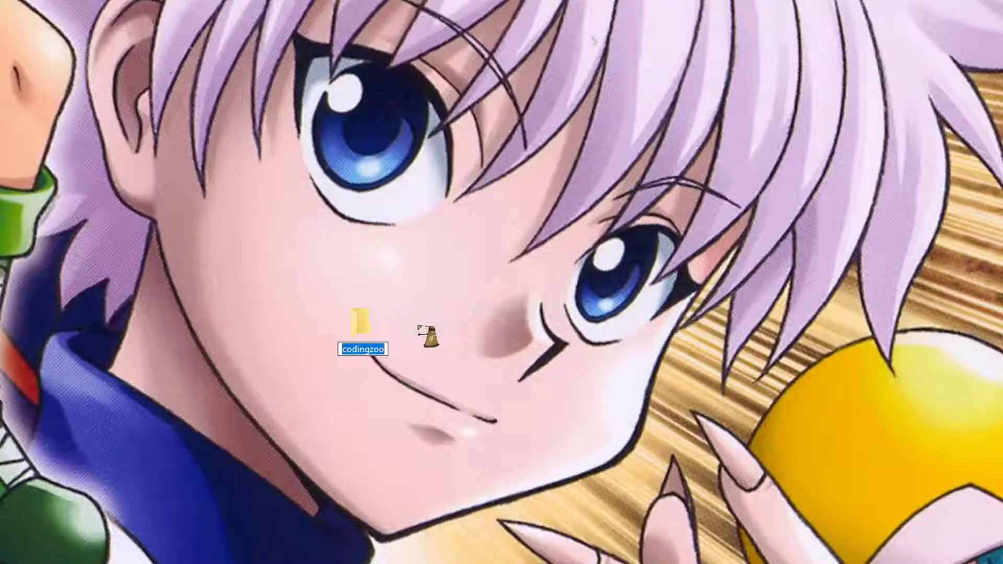
key("Return")
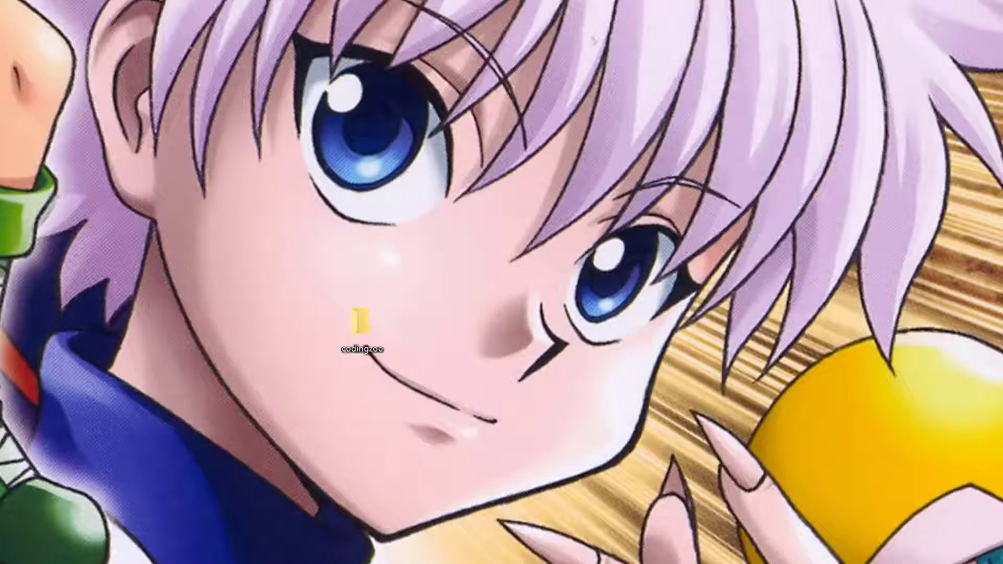
double_click(360, 319)
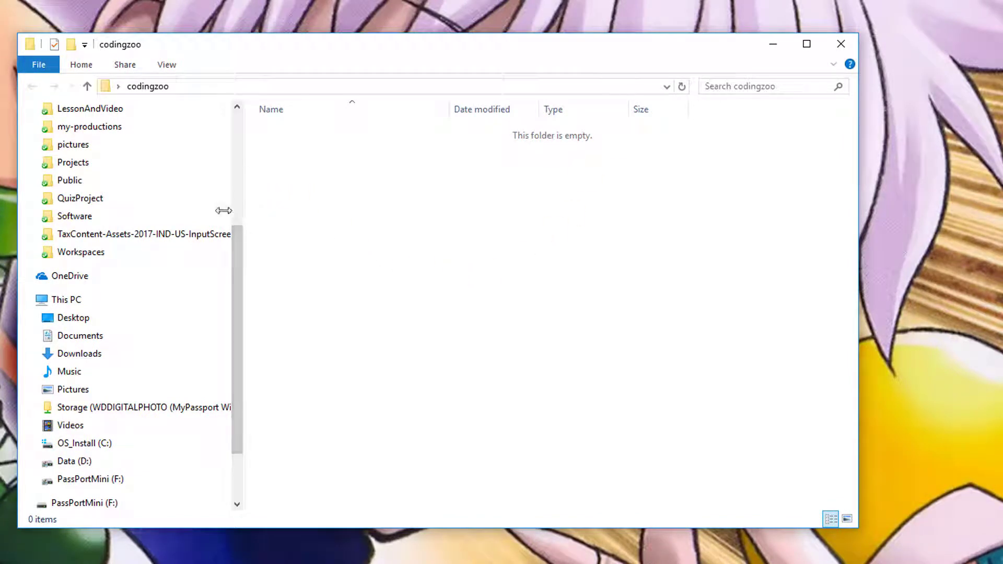
Widen the file list and create a css subfolder inside codingzoo
left_click_drag(224, 210, 32, 232)
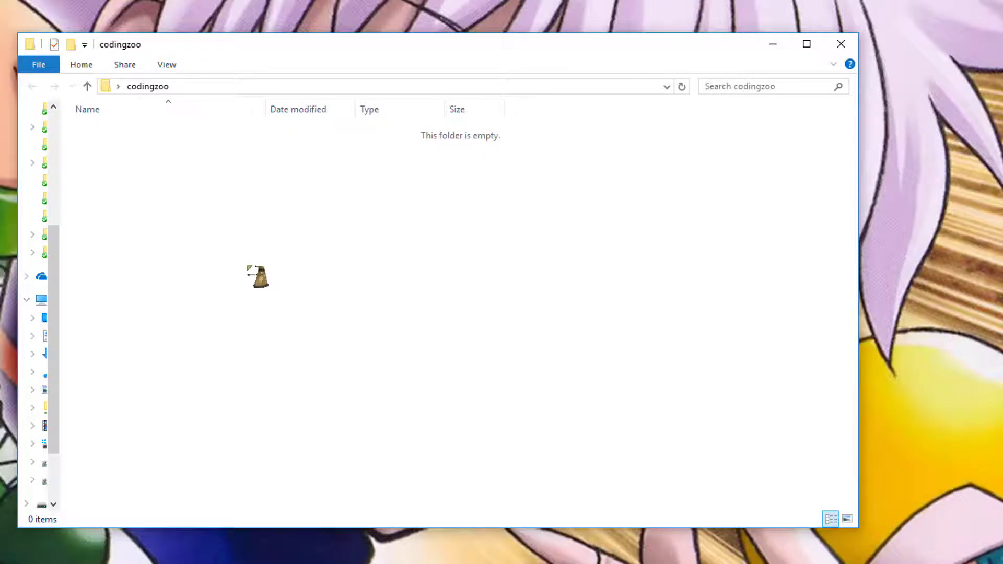
right_click(248, 267)
mouse_move(390, 516)
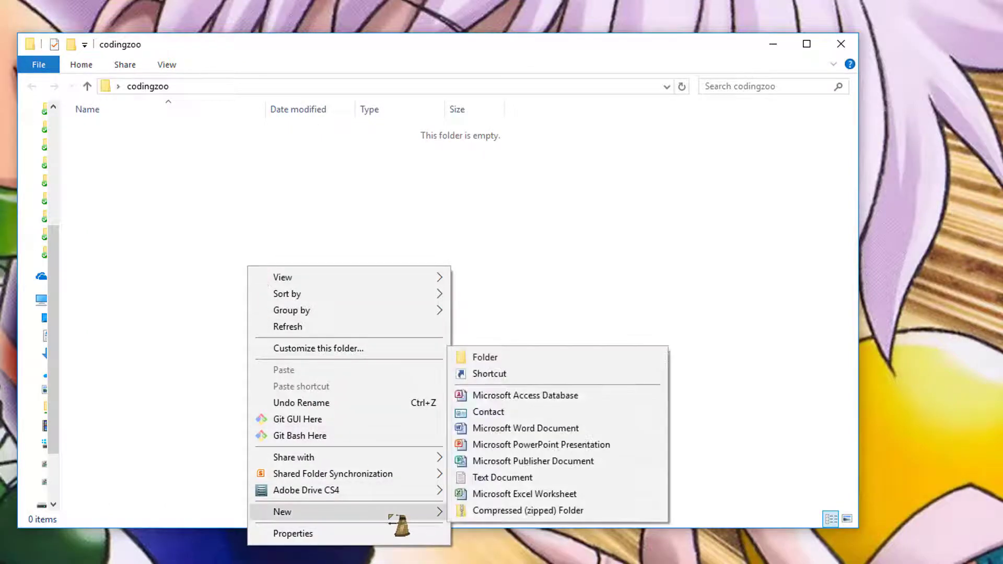
left_click(527, 364)
type("css")
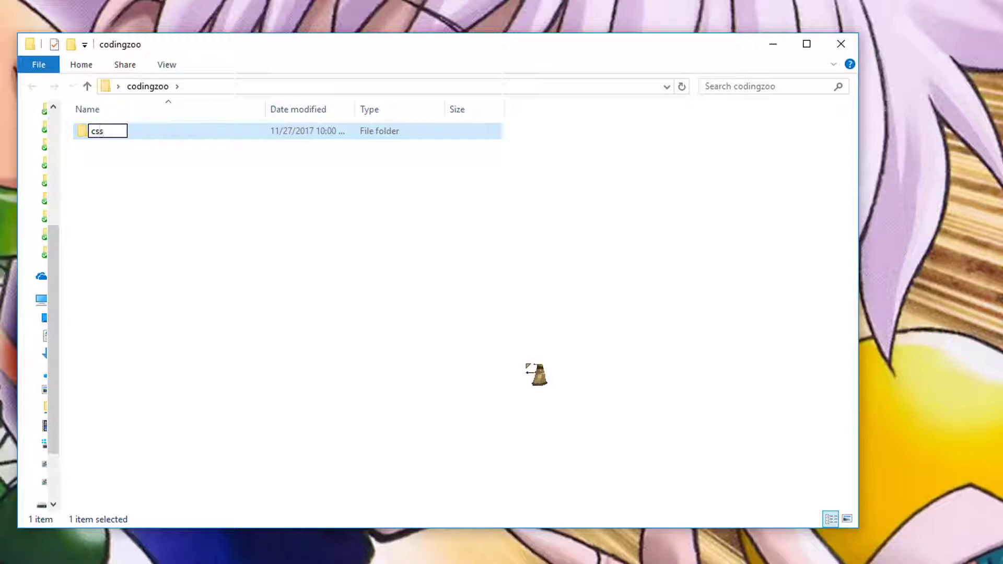
key("Return")
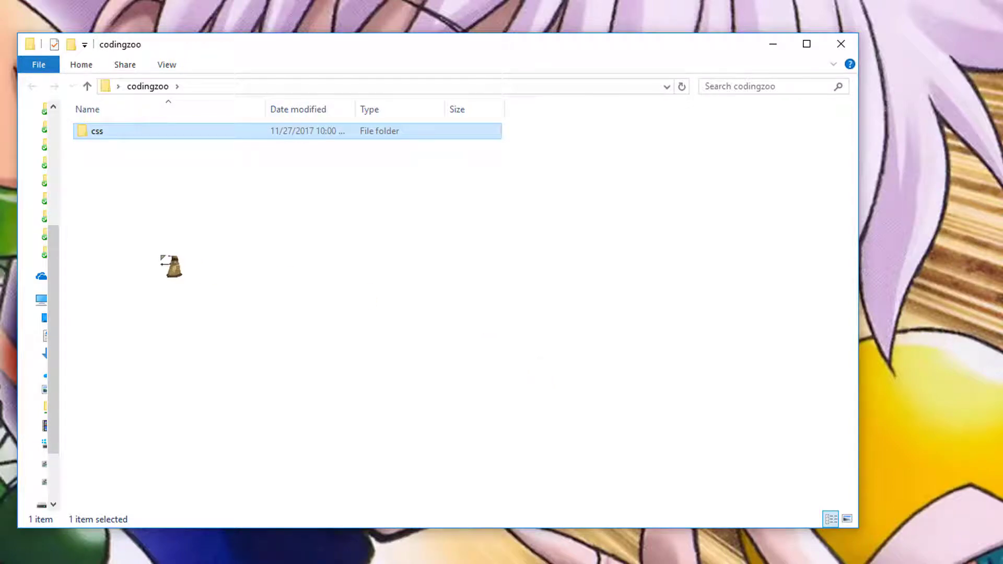
Add two more subfolders inside codingzoo named images and js
right_click(161, 256)
mouse_move(285, 498)
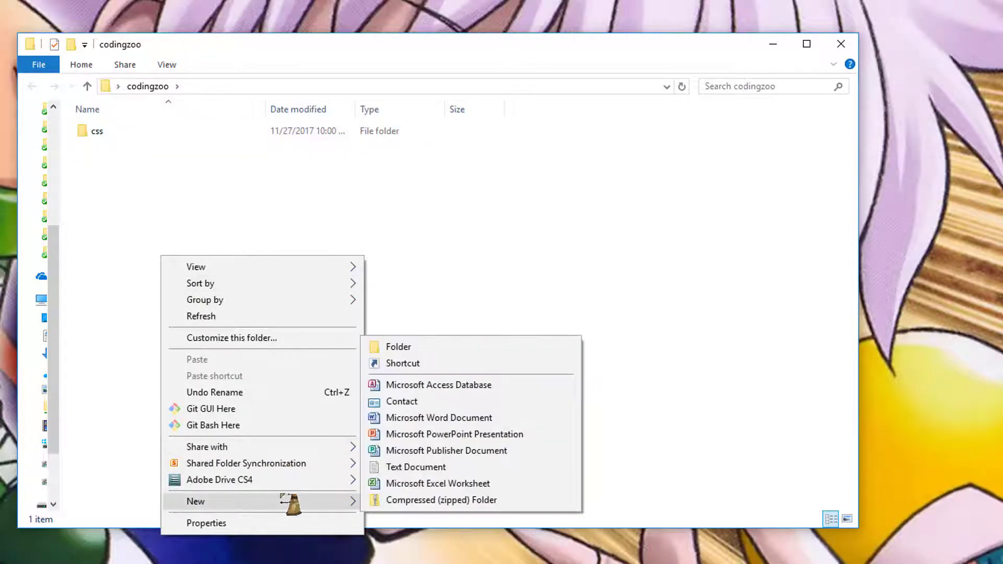
left_click(402, 347)
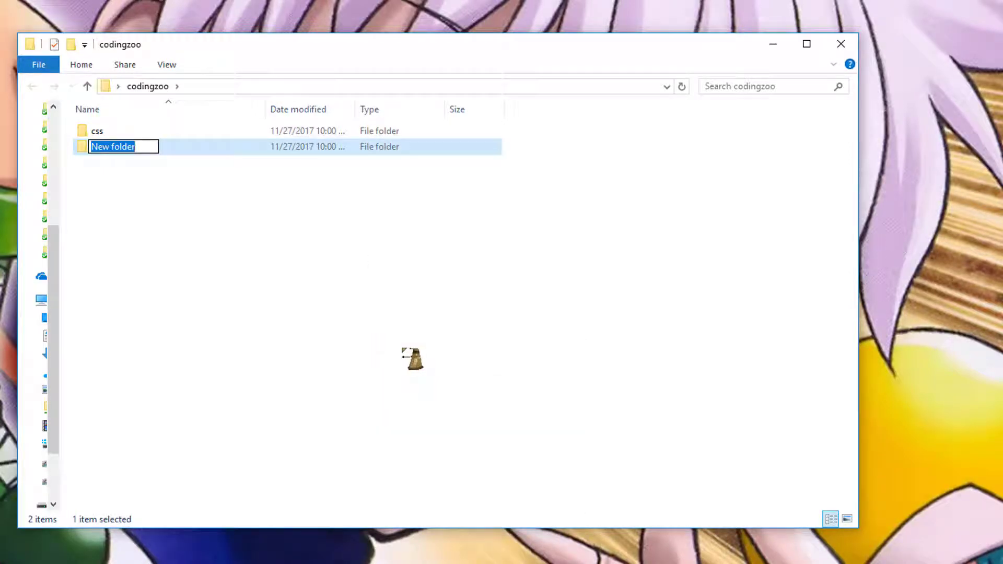
type("images")
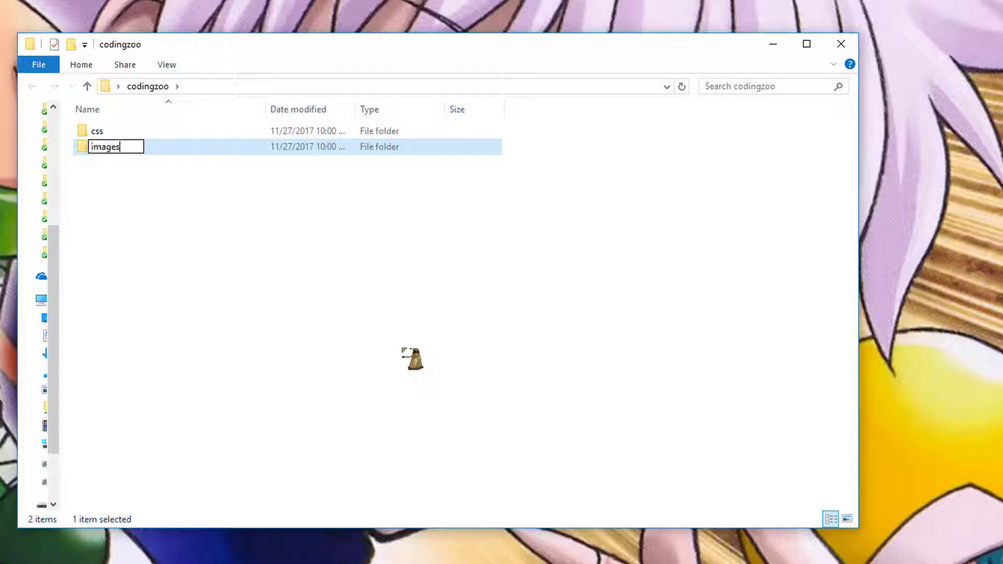
key("Return")
right_click(244, 262)
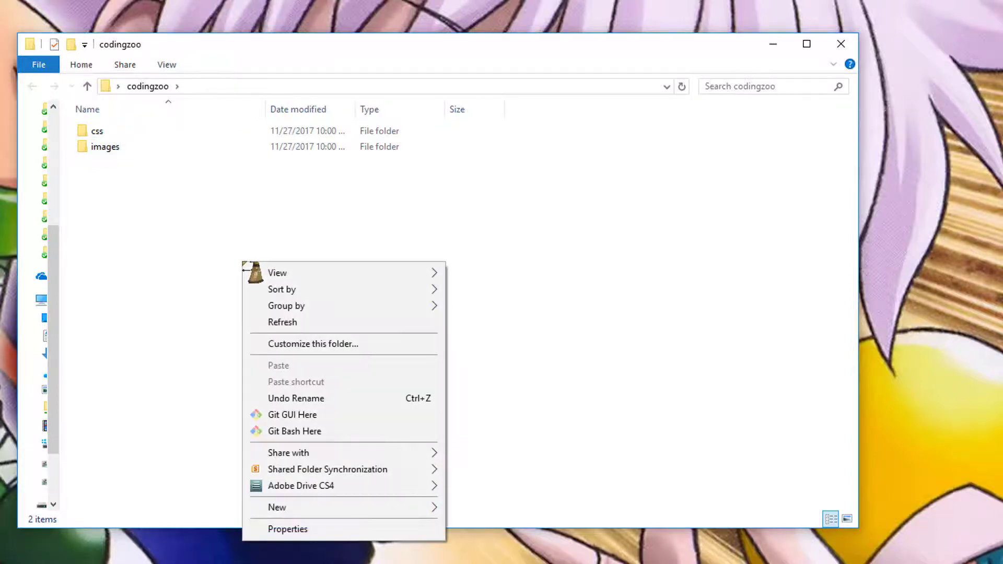
mouse_move(338, 508)
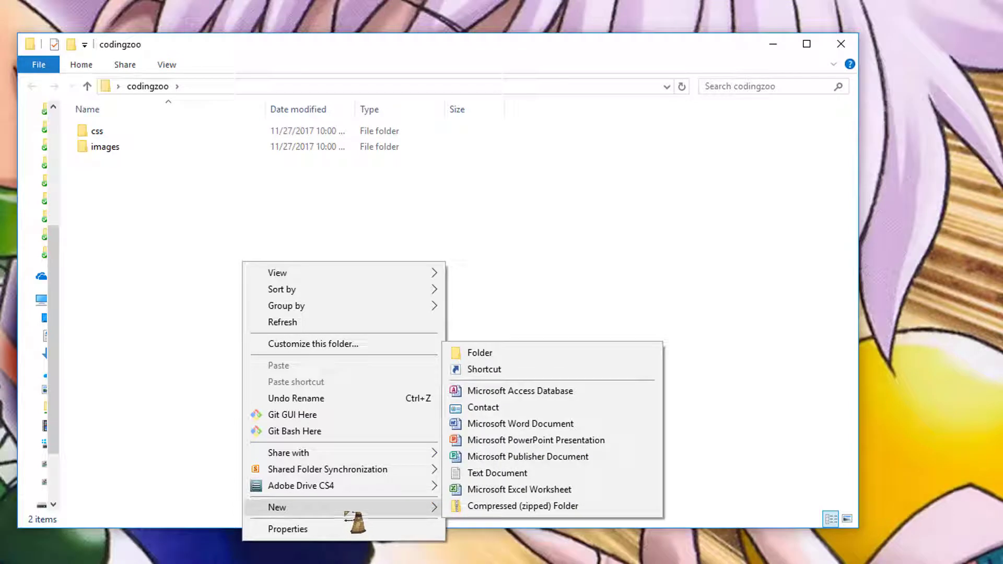
left_click(494, 354)
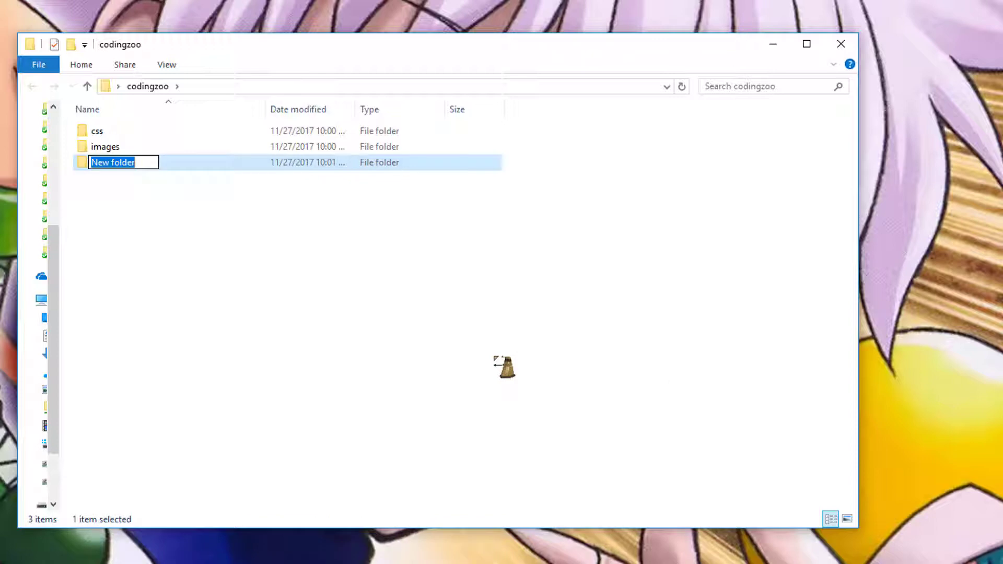
type("js")
key("Return")
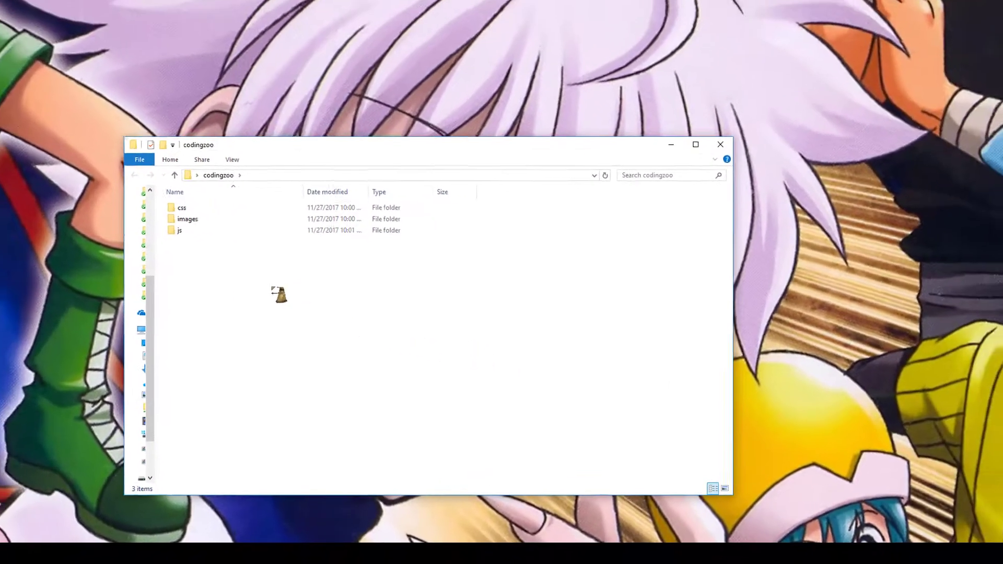
left_click(188, 239)
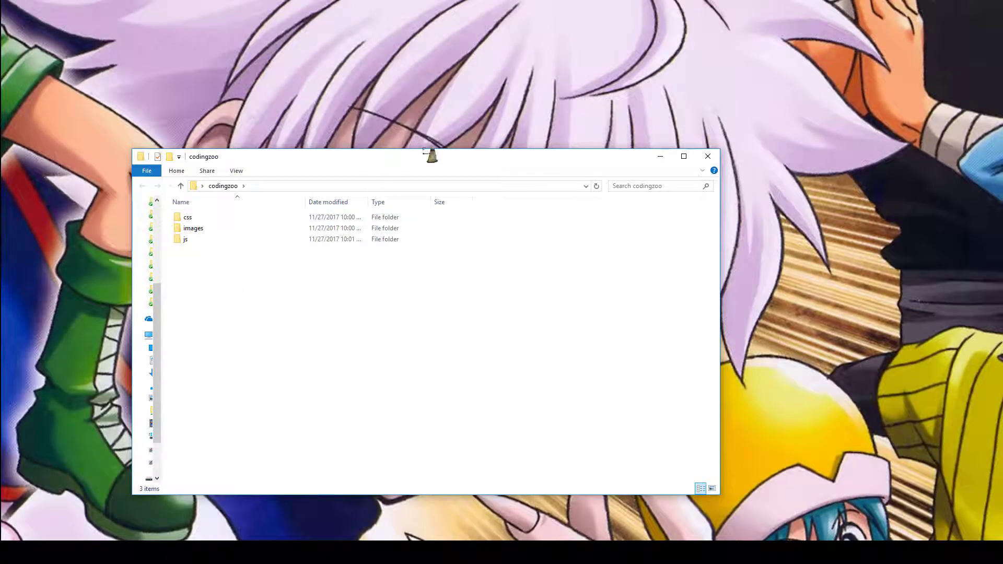
left_click_drag(446, 162, 406, 63)
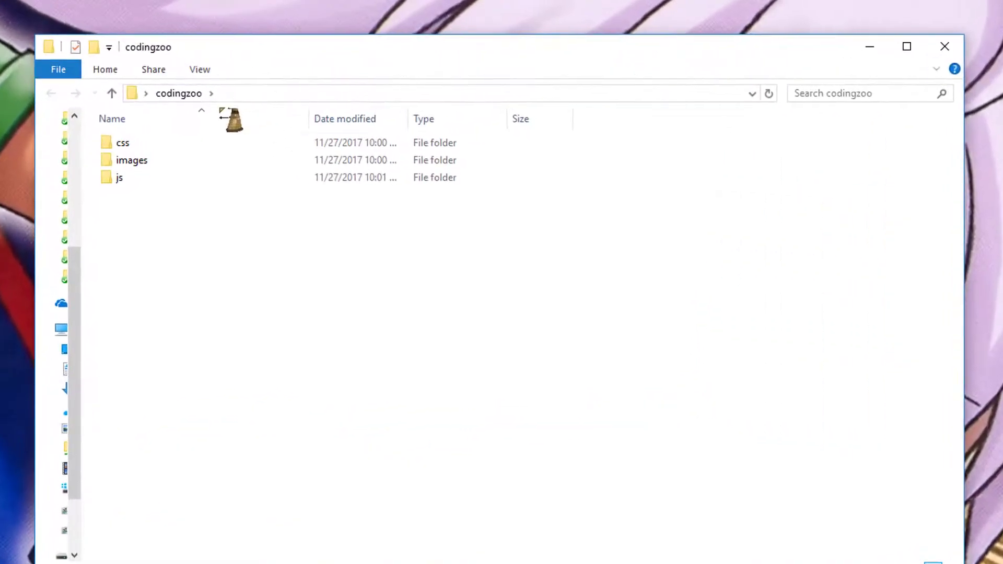
left_click(135, 149)
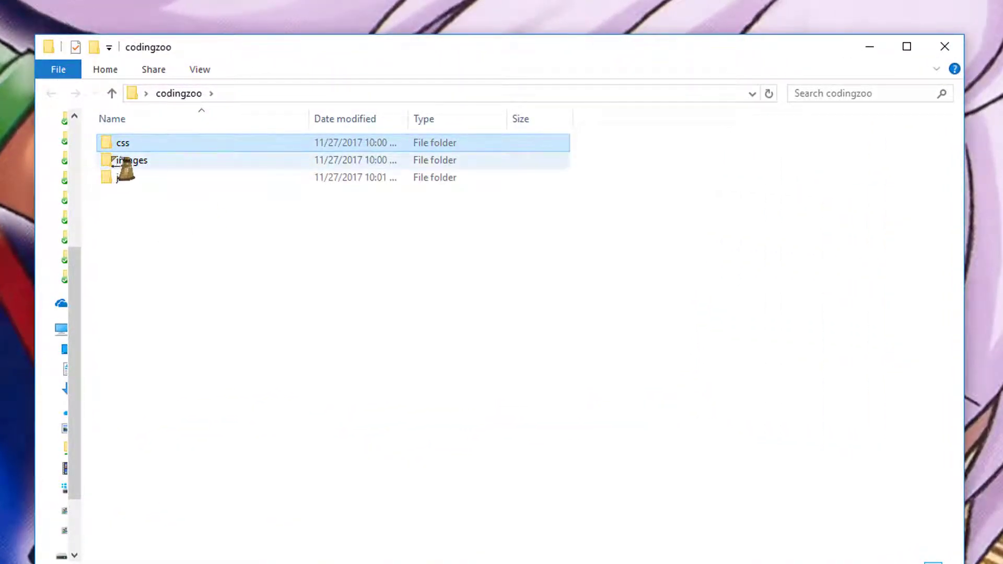
left_click(134, 160)
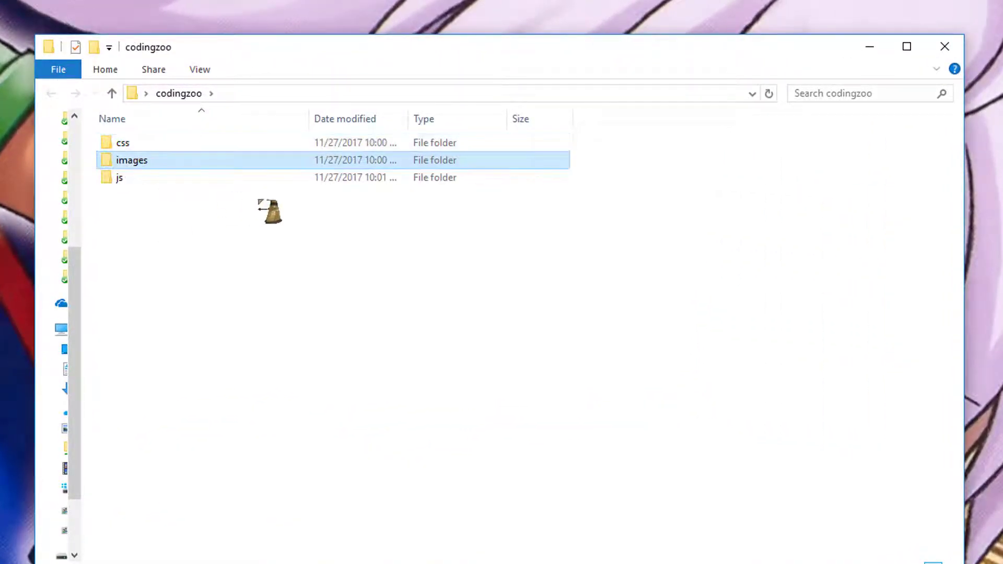
left_click(128, 183)
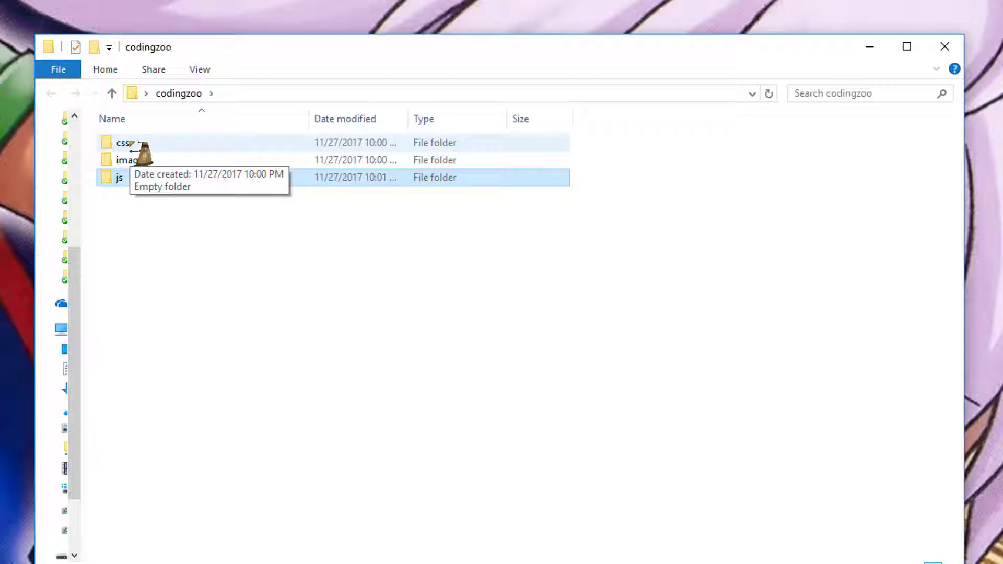
left_click(146, 248)
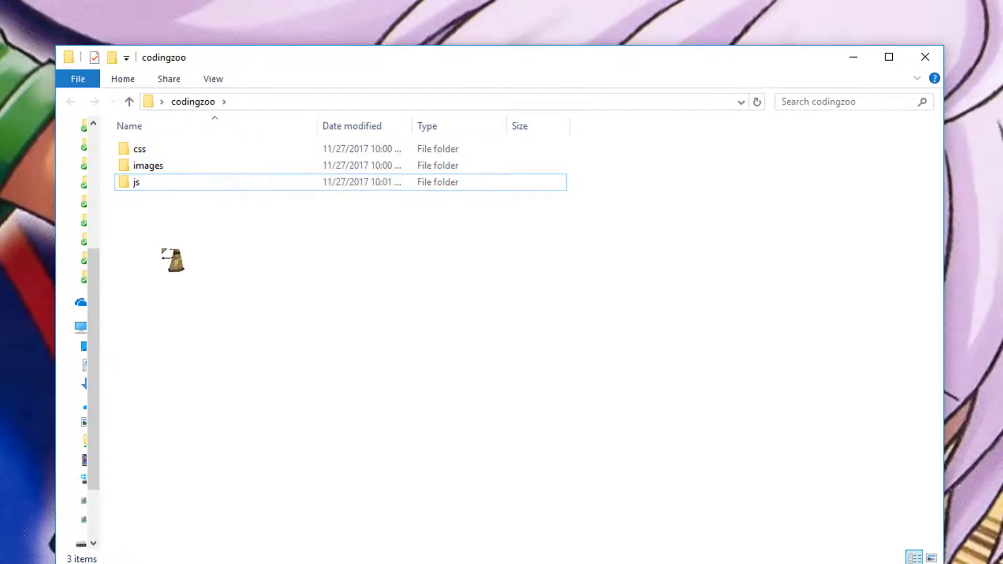
Create a new text document in codingzoo named index.html and bring the extension warning into view
right_click(209, 280)
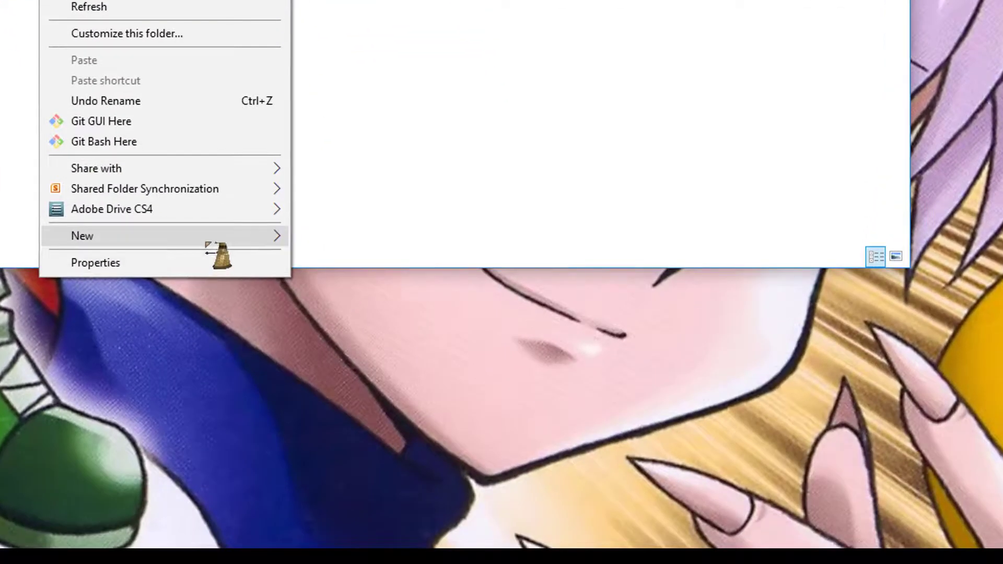
mouse_move(228, 282)
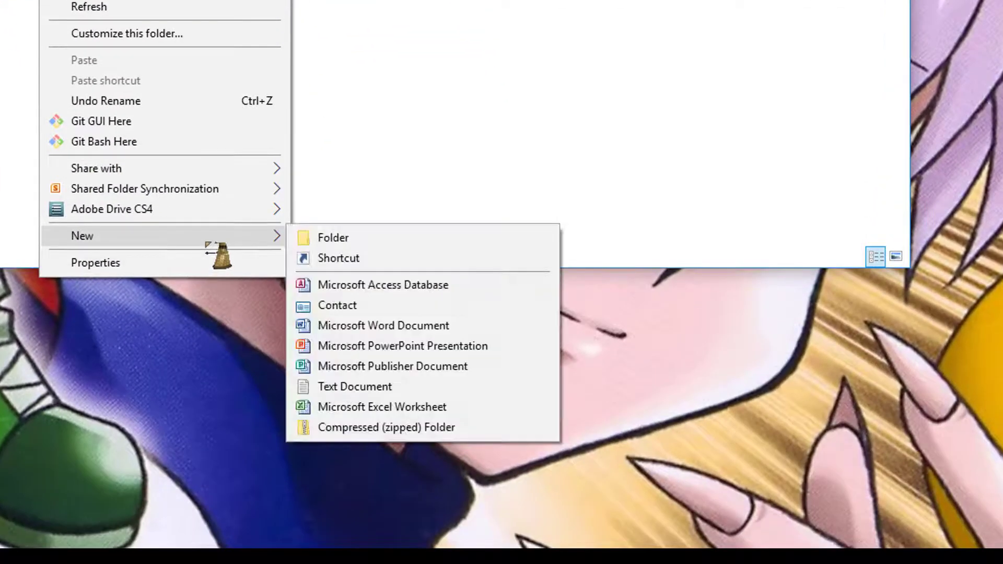
left_click(386, 391)
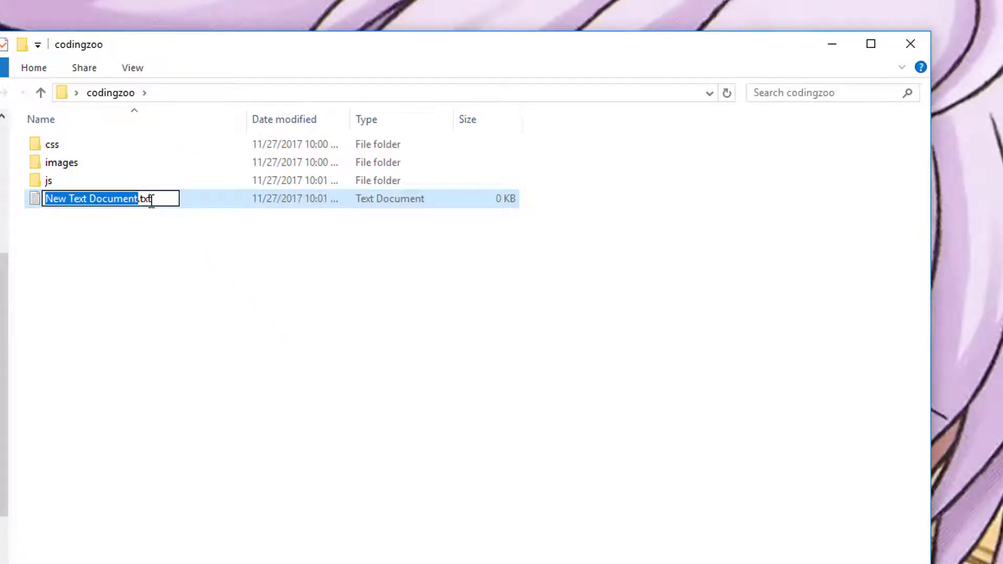
left_click_drag(151, 200, 23, 202)
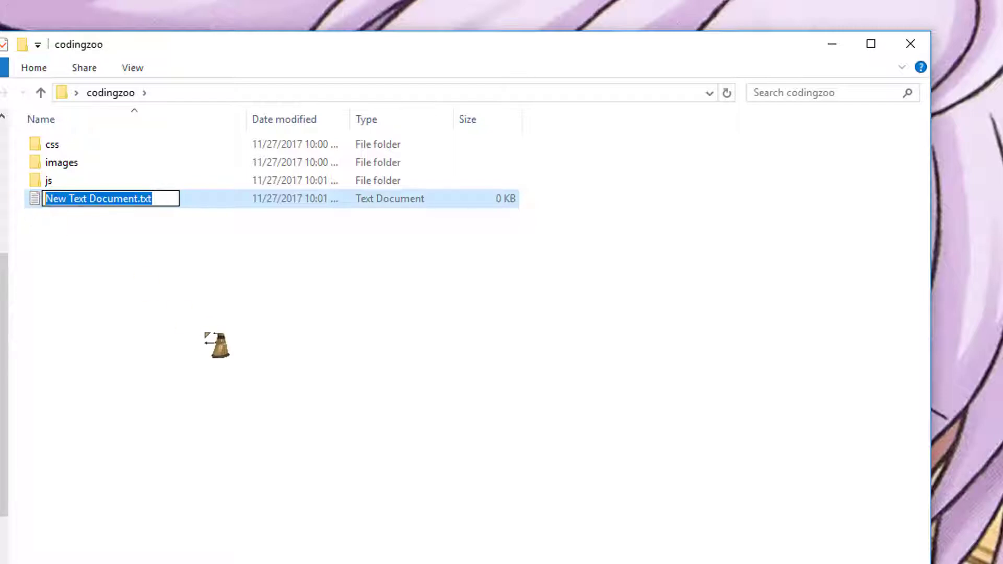
type("index.")
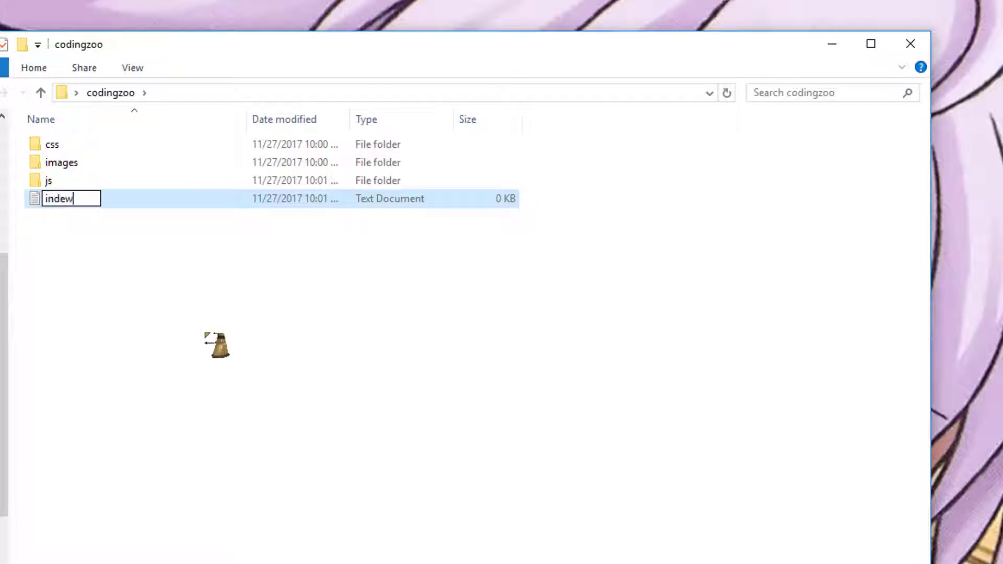
key("BackSpace")
key("BackSpace")
type("x.htm")
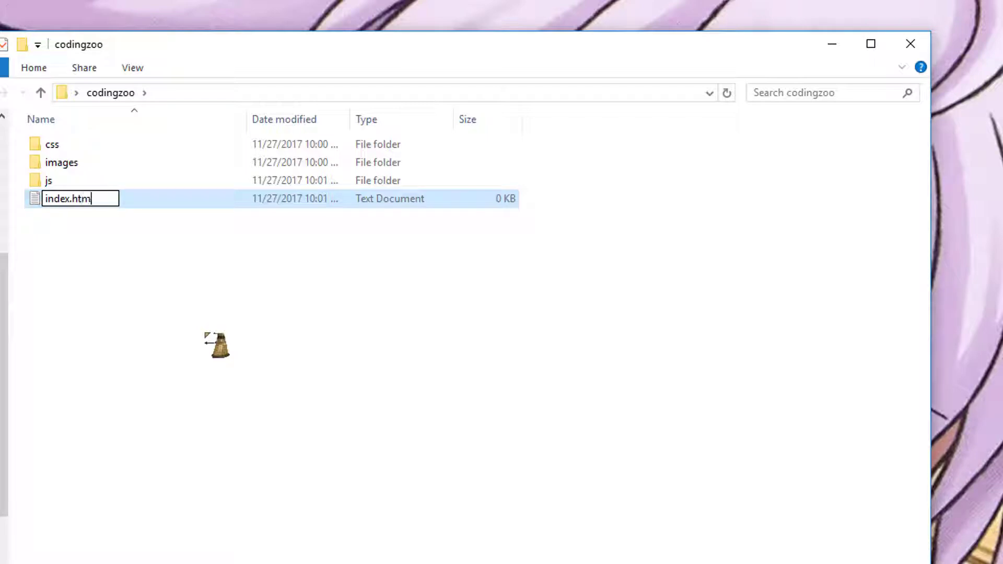
type("l")
key("Return")
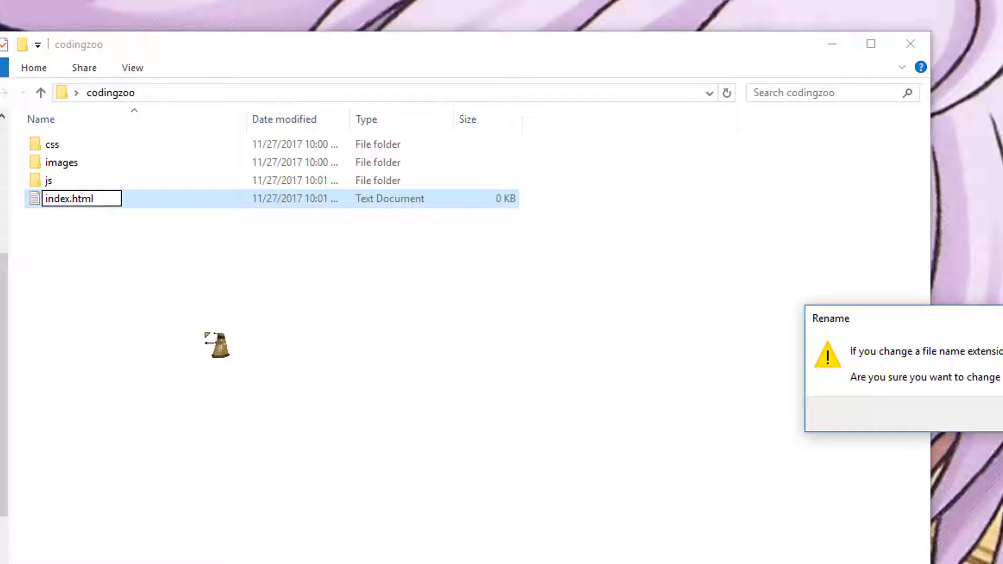
left_click_drag(940, 315, 259, 273)
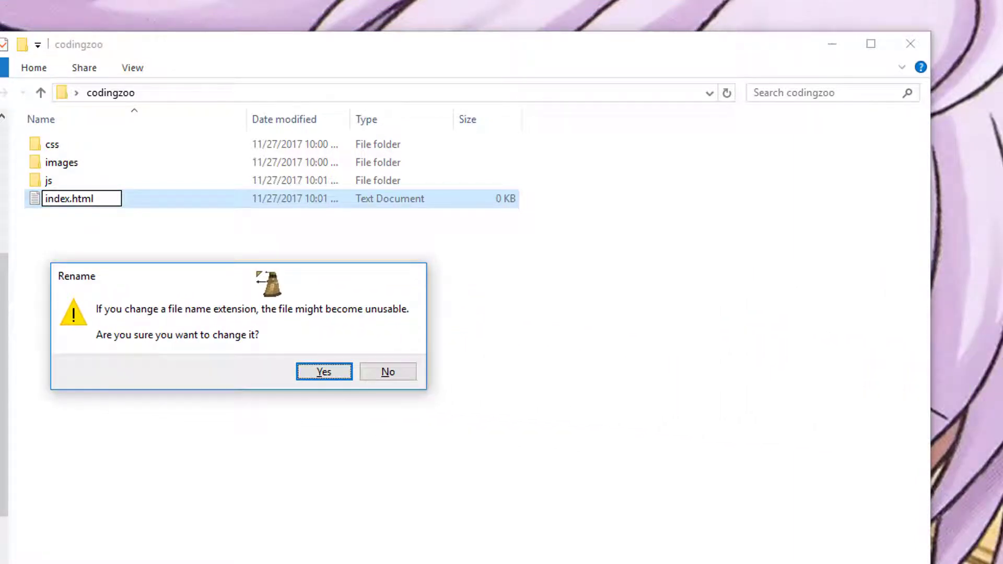